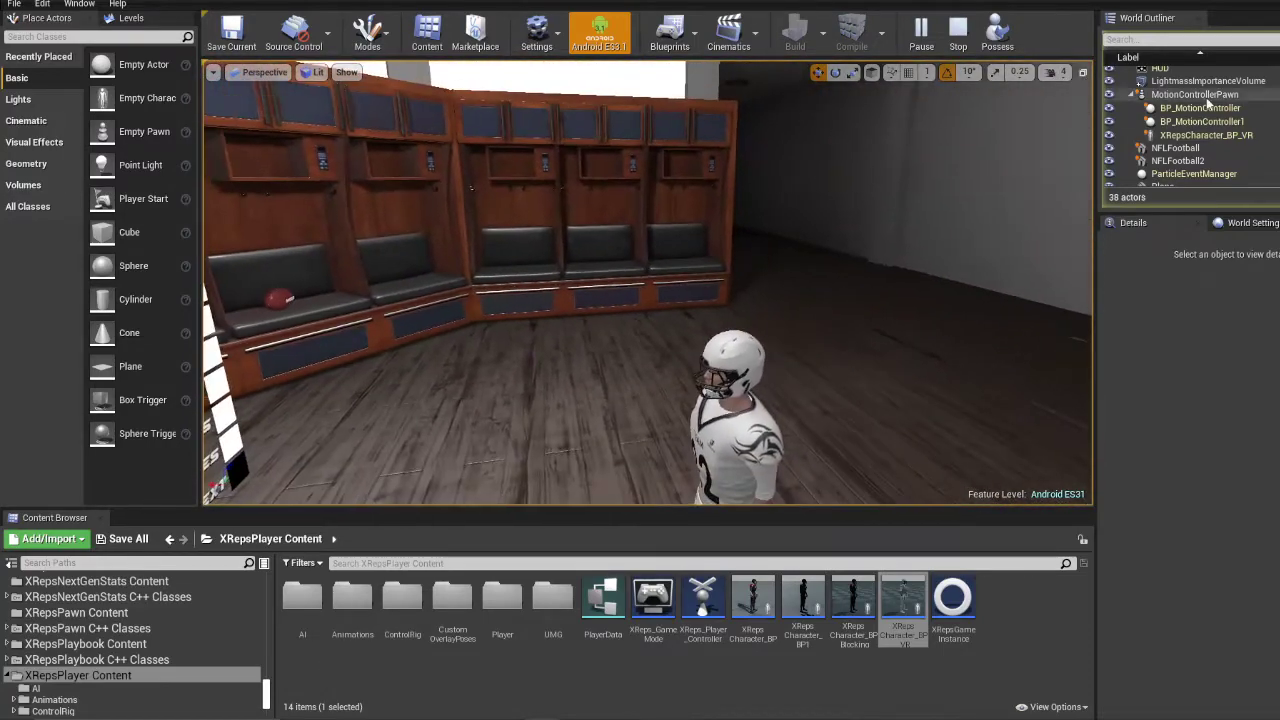
# - Inspect MotionControllerPawn and BP_MotionController, and raise the right hand by moving BP_MotionController1 to about X 54, Y 34
pyautogui.click(1194, 94)
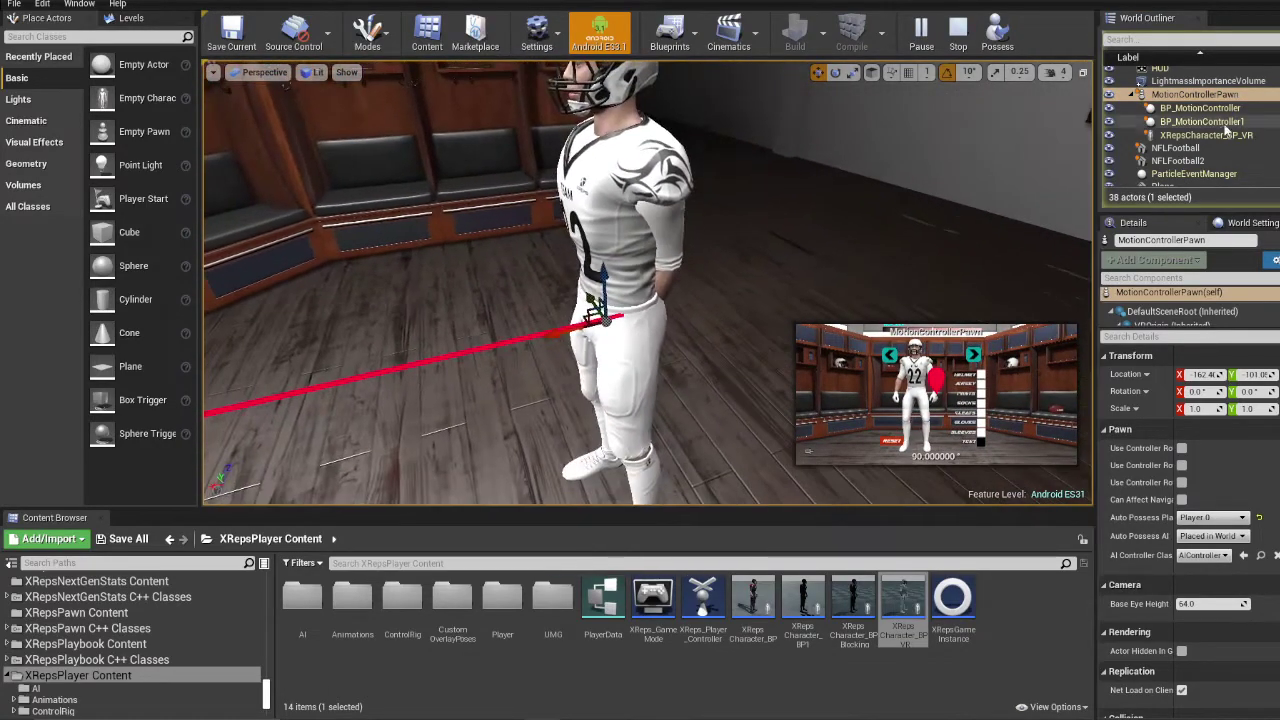
pyautogui.click(1200, 108)
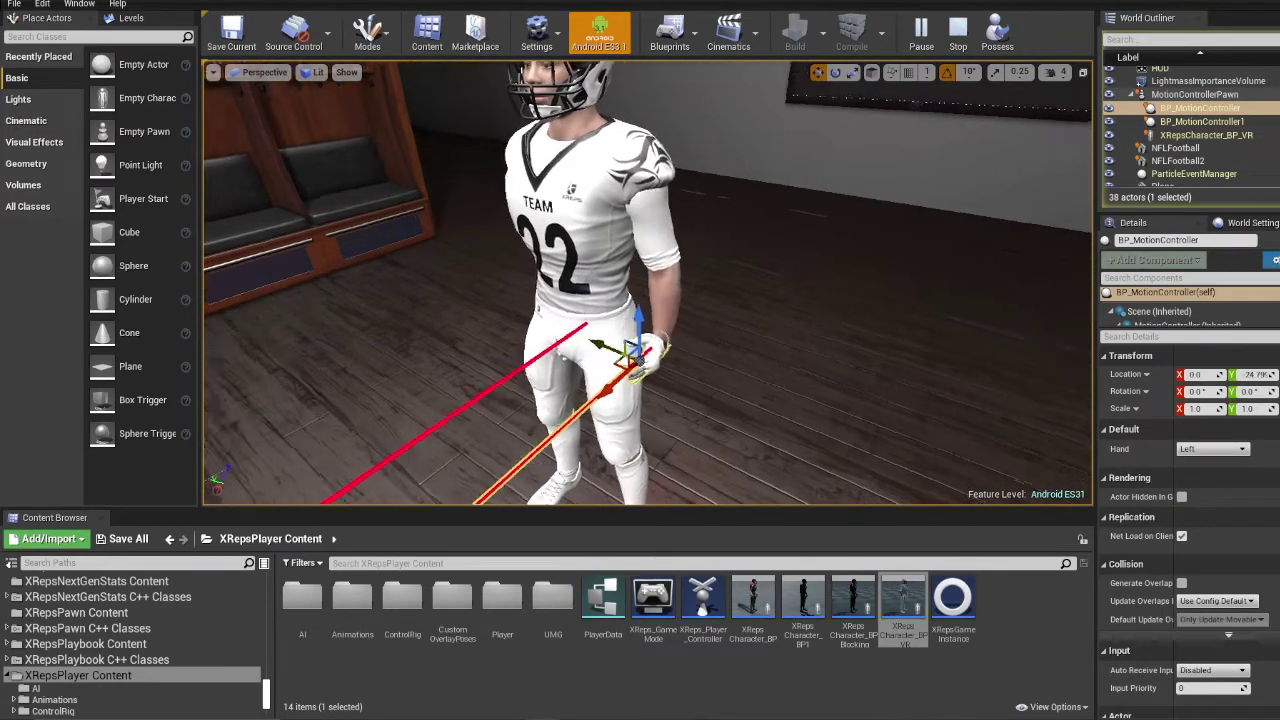
pyautogui.click(1208, 121)
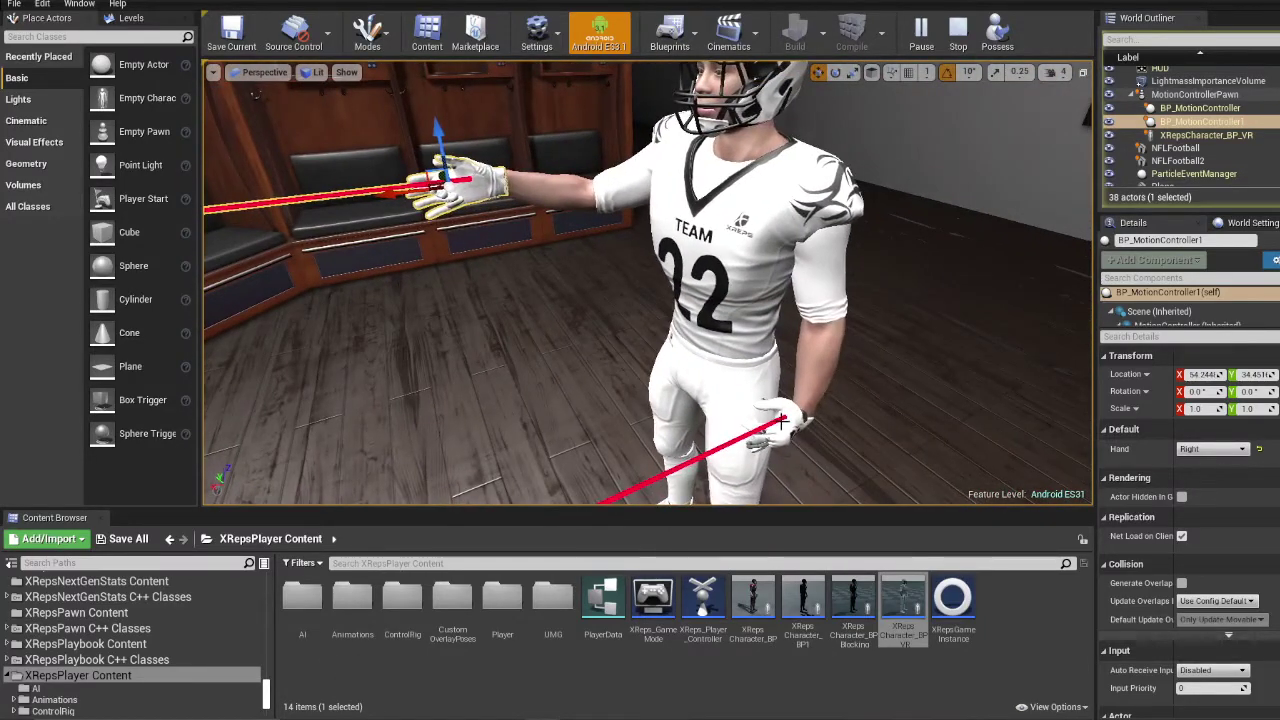
# - Raise the character's left hand by moving BP_MotionController to about X 43 and setting its Y rotation to about 30°
pyautogui.click(767, 436)
pyautogui.click(765, 440)
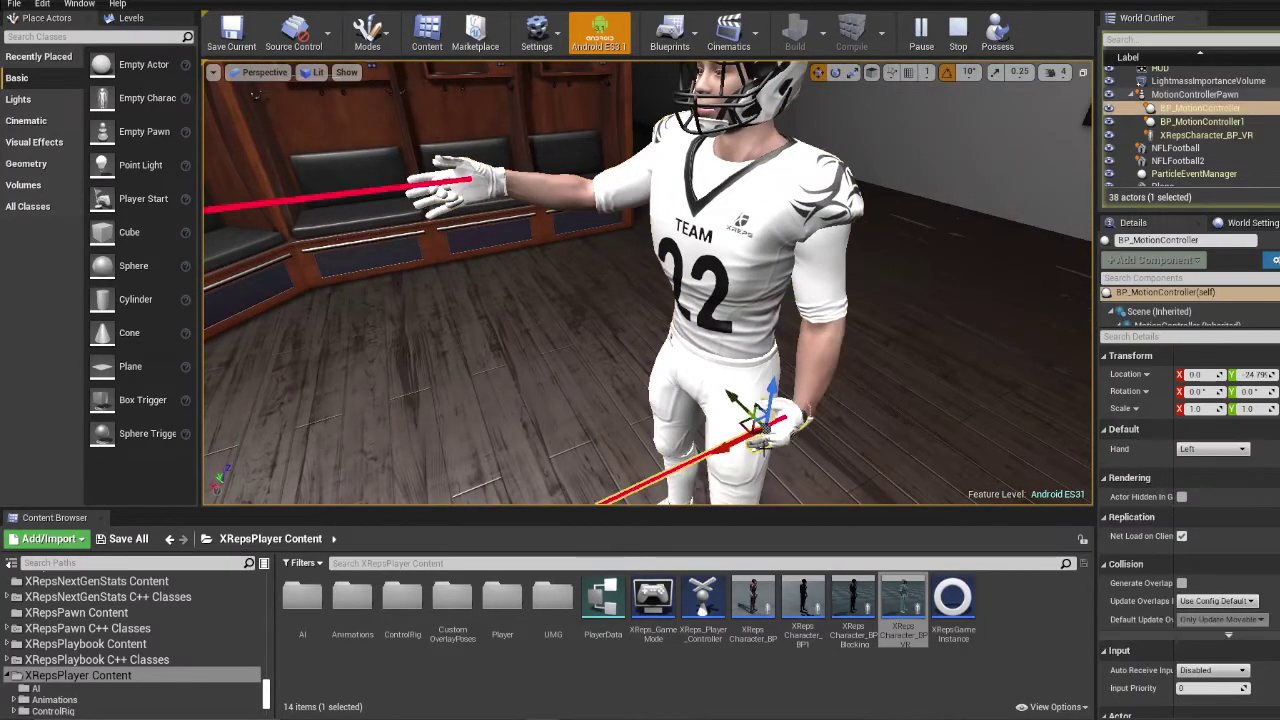
pyautogui.moveTo(826, 444); pyautogui.dragTo(710, 442, button='right')
pyautogui.moveTo(692, 415); pyautogui.dragTo(612, 332)
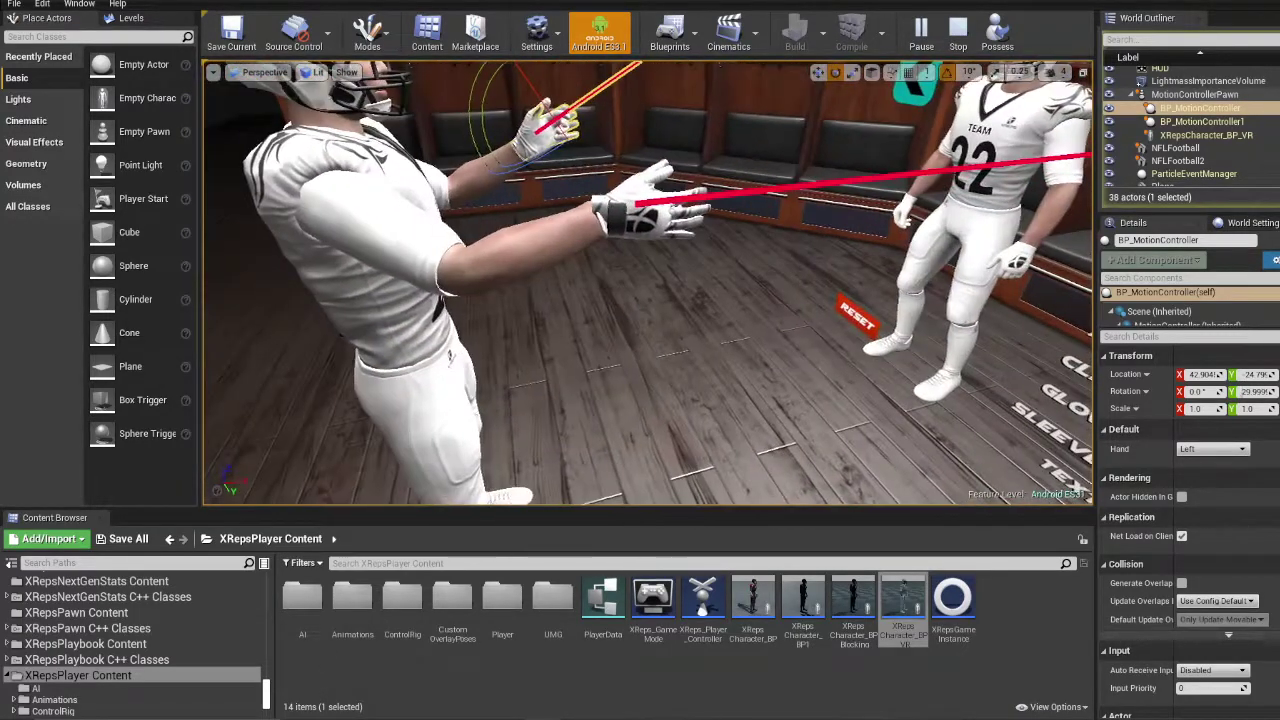
# - Reposition the right-hand BP_MotionController1 to about X 39, Y 21, with X rotation about -5.7° and Y rotation about 29.5°
pyautogui.moveTo(609, 257); pyautogui.dragTo(565, 218, button='right')
pyautogui.click(609, 257)
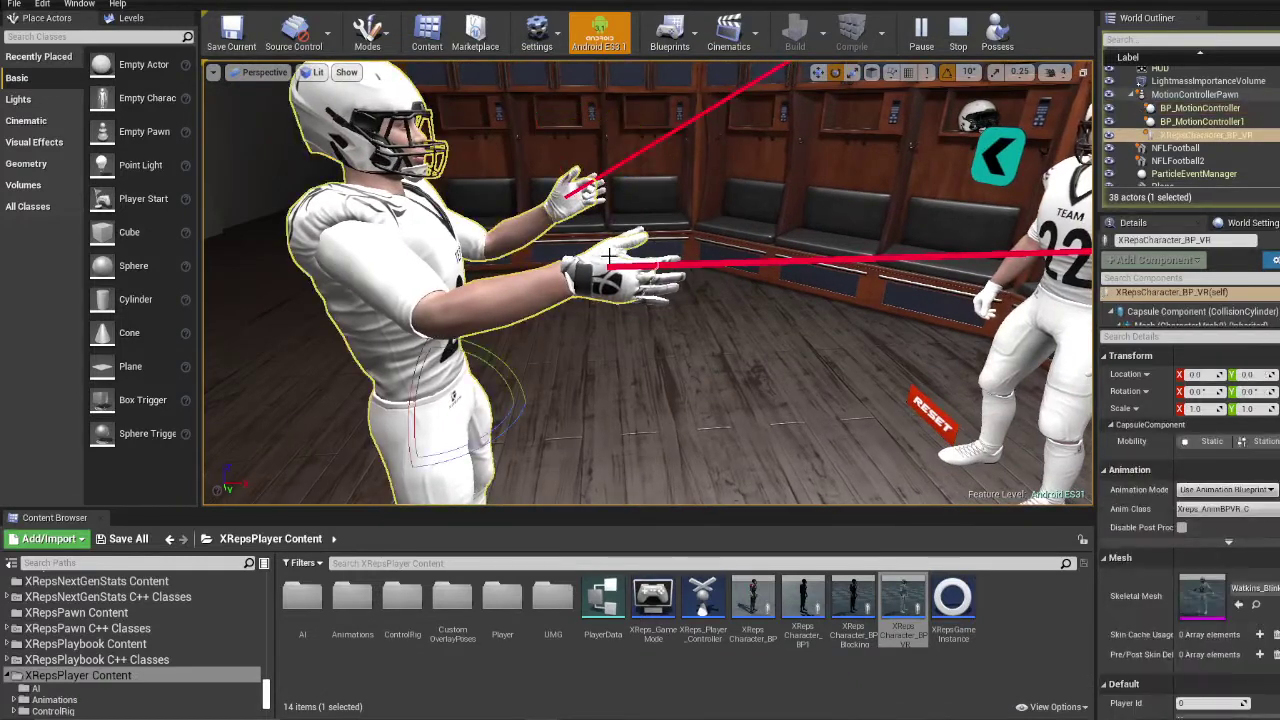
pyautogui.click(580, 268)
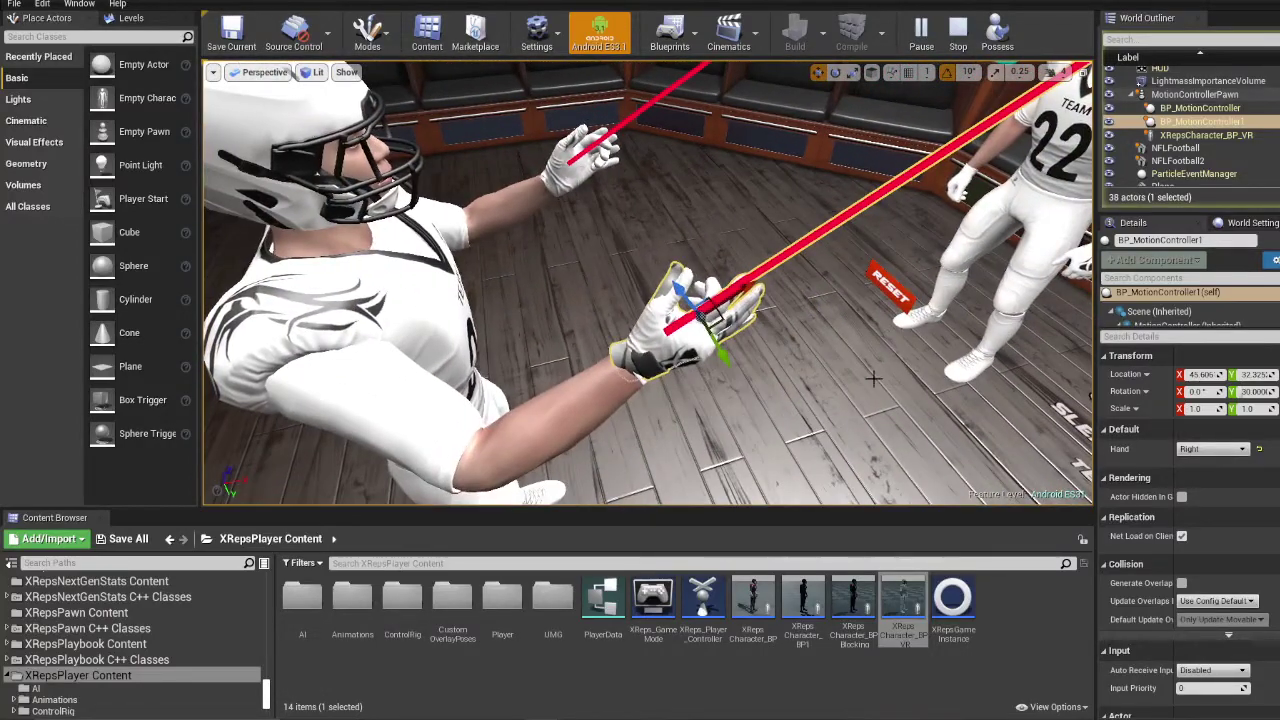
pyautogui.moveTo(752, 358); pyautogui.dragTo(776, 326)
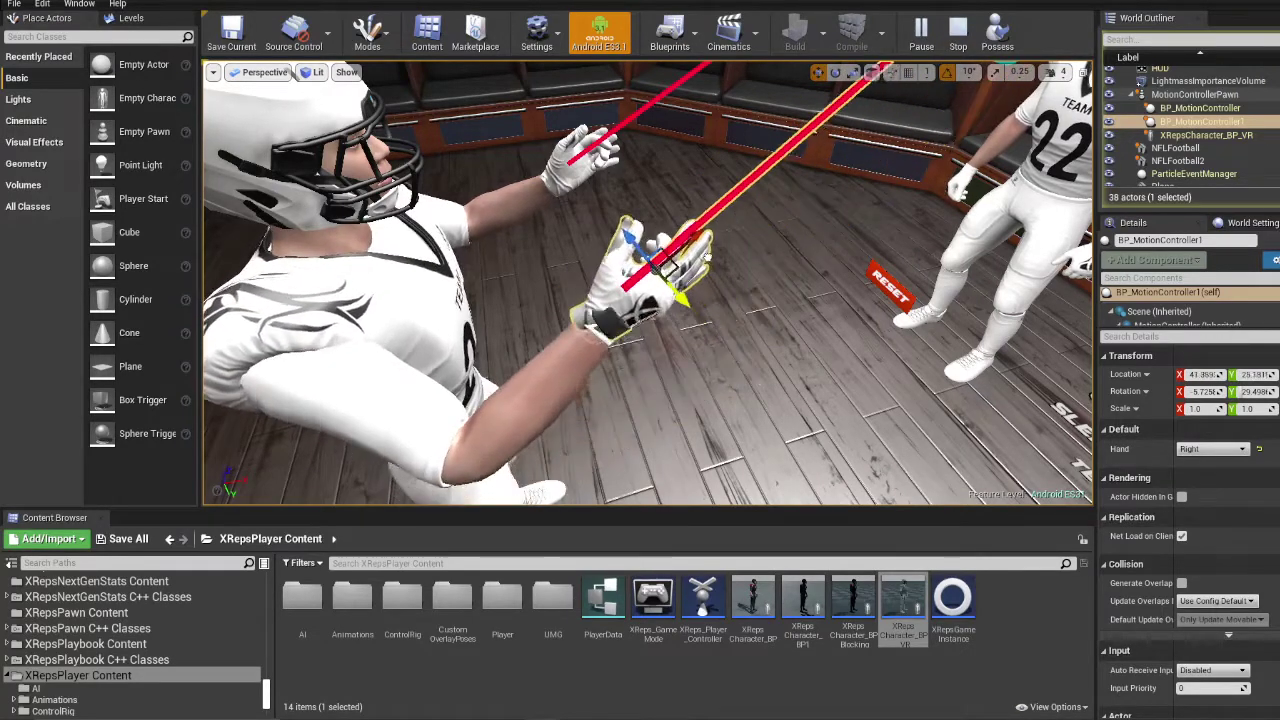
pyautogui.moveTo(790, 358); pyautogui.dragTo(585, 420, button='right')
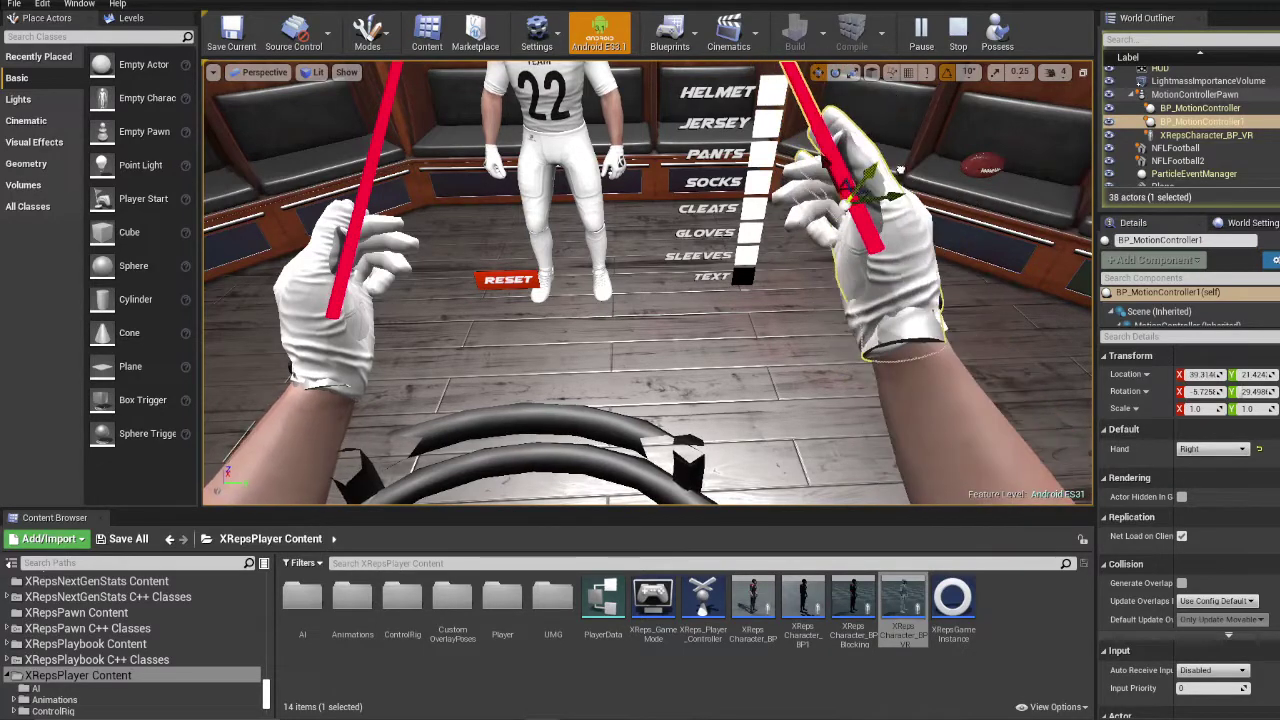
# - Shift the left-hand BP_MotionController to about X 42, Y -24.6, and stop the simulation
pyautogui.click(334, 309)
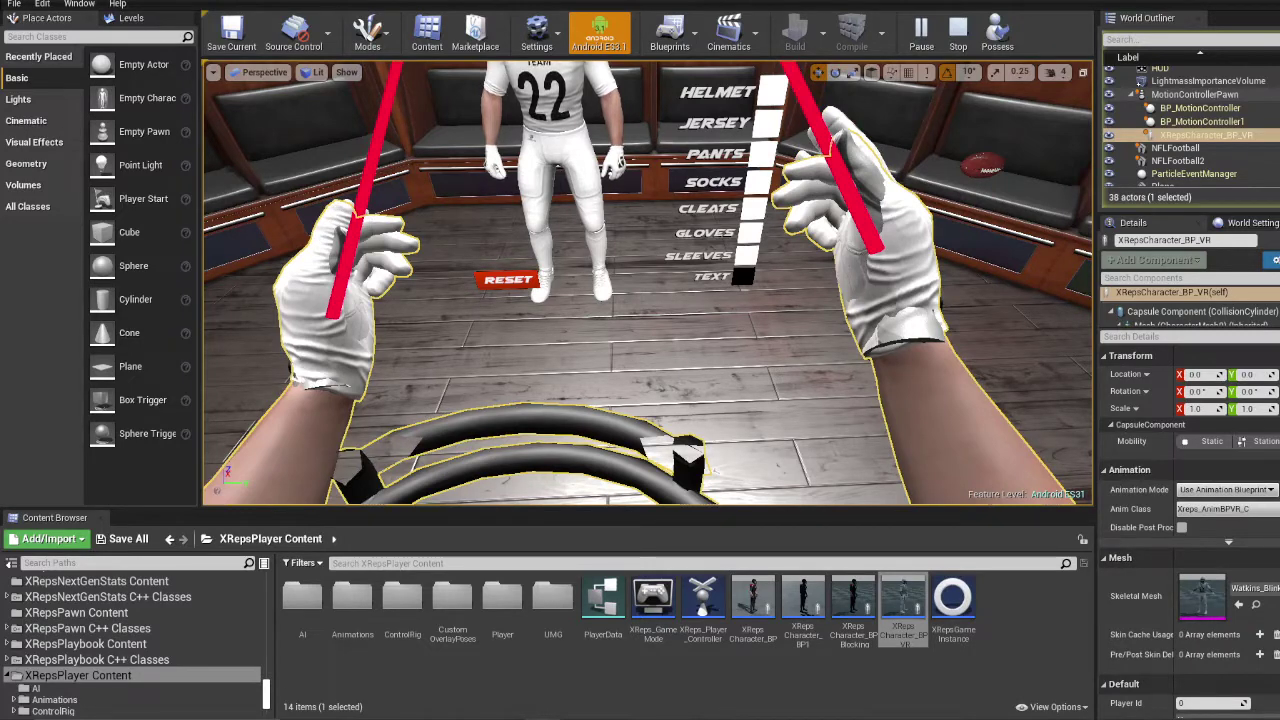
pyautogui.click(318, 385)
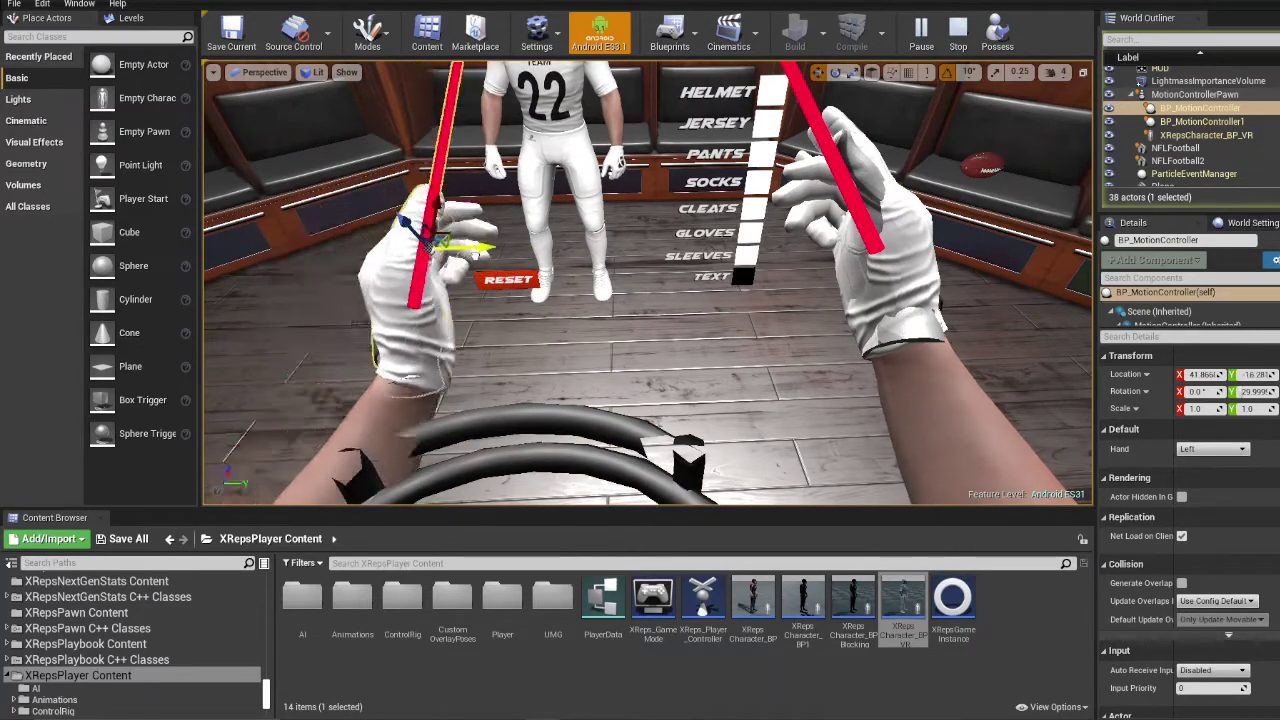
pyautogui.click(959, 33)
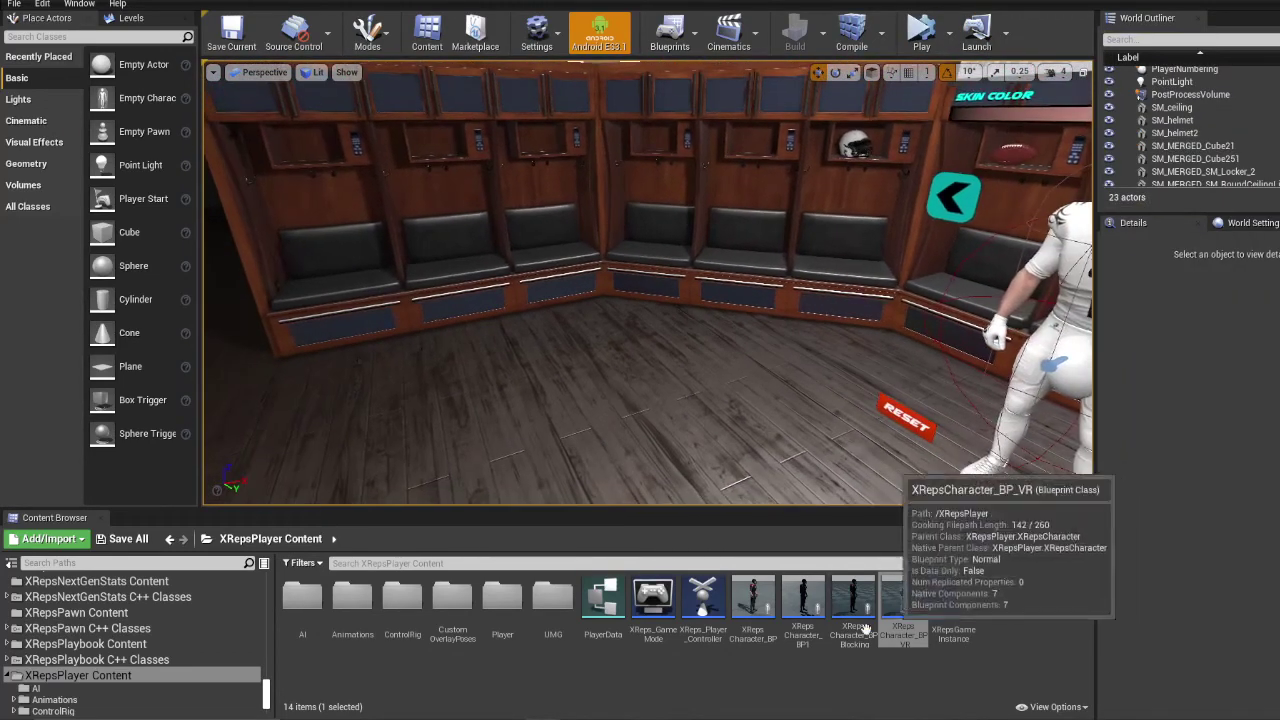
# - Open Xreps_controlRigVR from the ControlRig folder, and test moving the head control in its preview
pyautogui.doubleClick(395, 600)
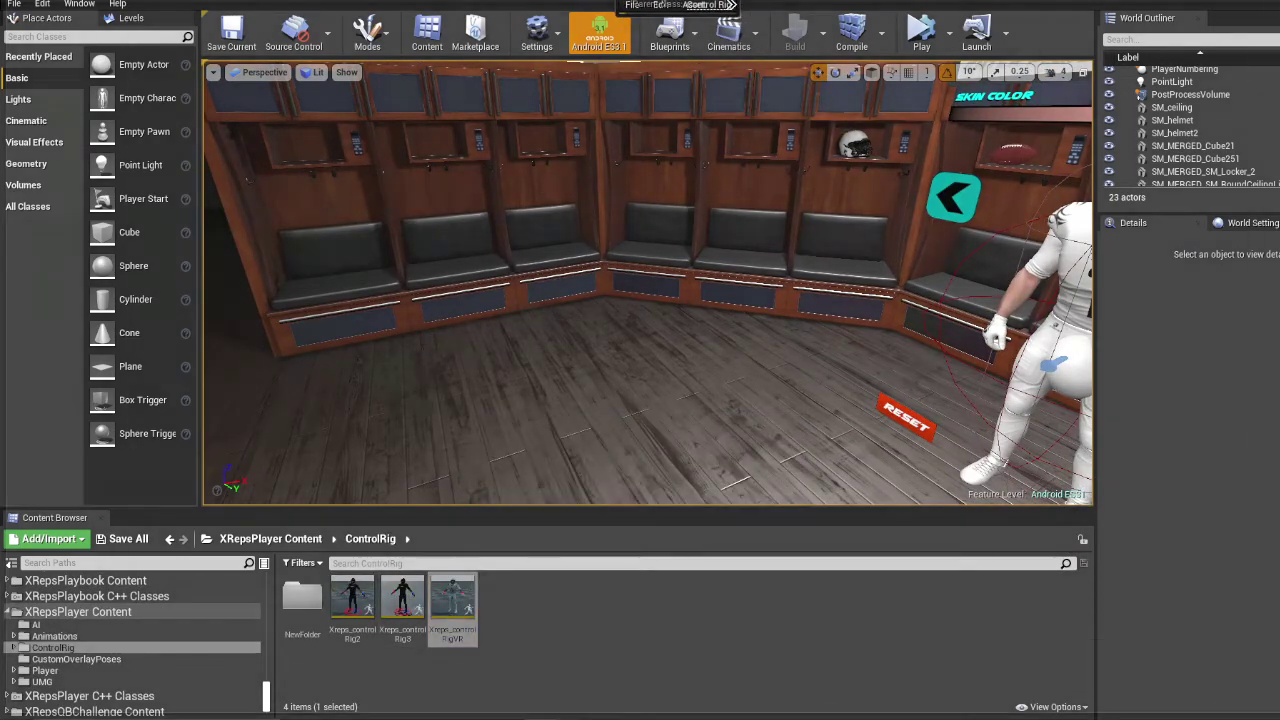
pyautogui.scroll(-3, 686, 361)
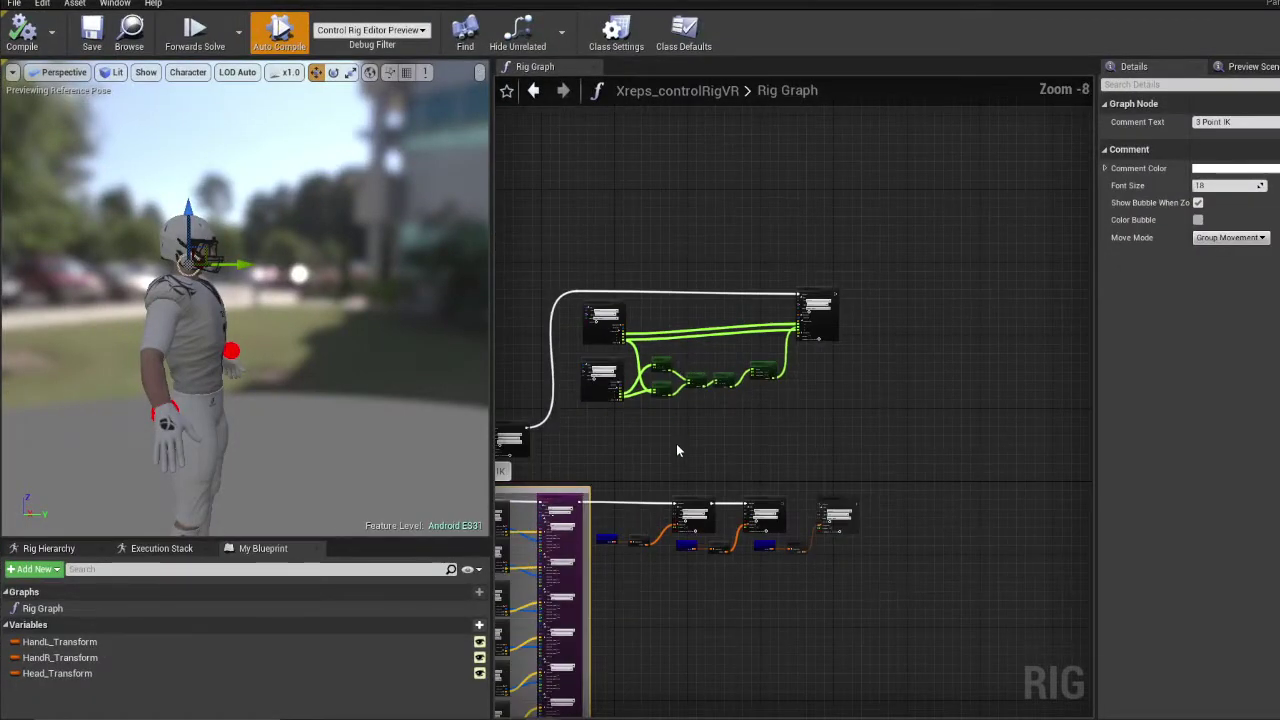
pyautogui.moveTo(729, 487); pyautogui.dragTo(814, 434, button='right')
pyautogui.scroll(4, 908, 467)
pyautogui.scroll(3, 908, 467)
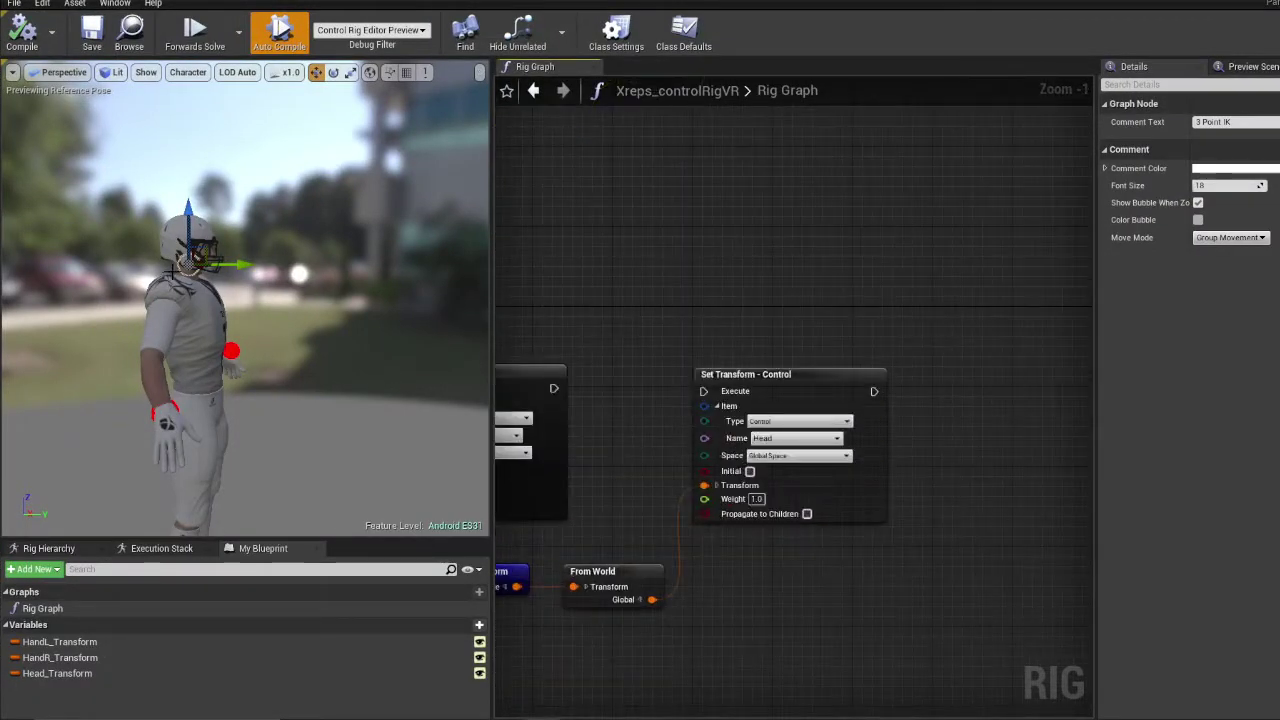
pyautogui.moveTo(252, 259); pyautogui.dragTo(233, 258)
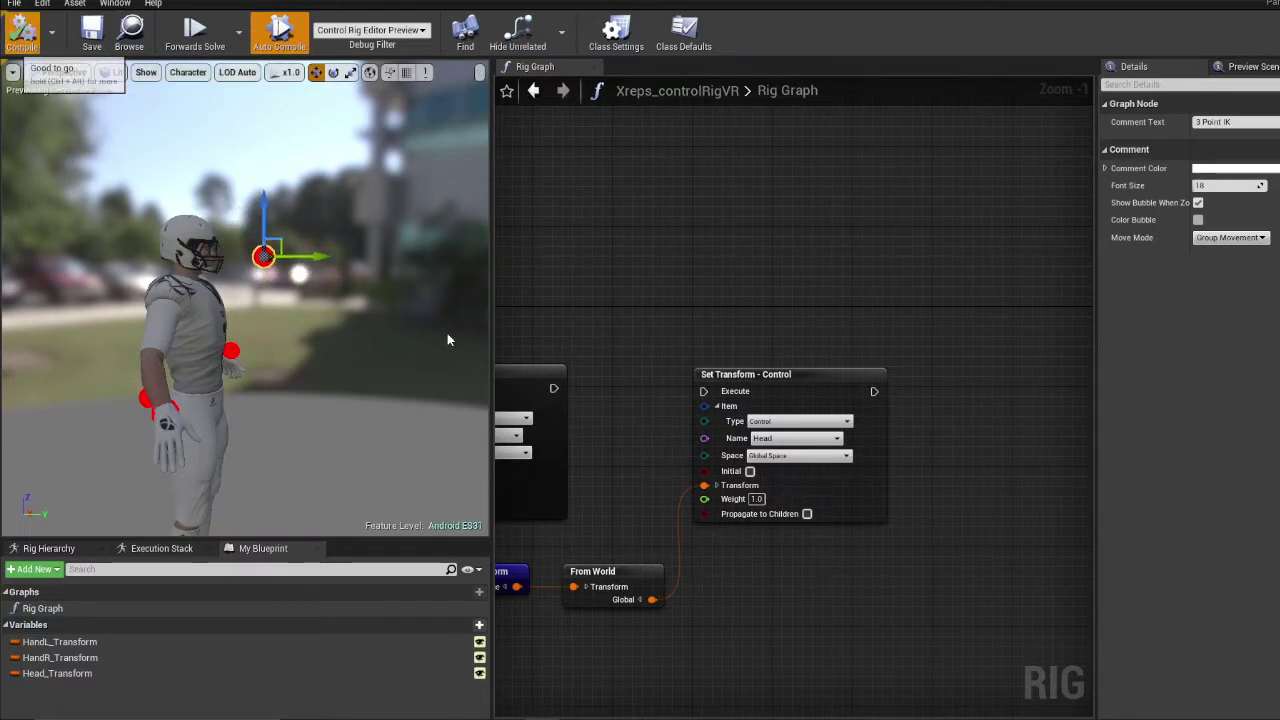
# - Examine the Get Transform nodes in the 3 Point IK group, and test the head control before recompiling the rig
pyautogui.moveTo(683, 481); pyautogui.dragTo(868, 375, button='right')
pyautogui.scroll(-7, 741, 460)
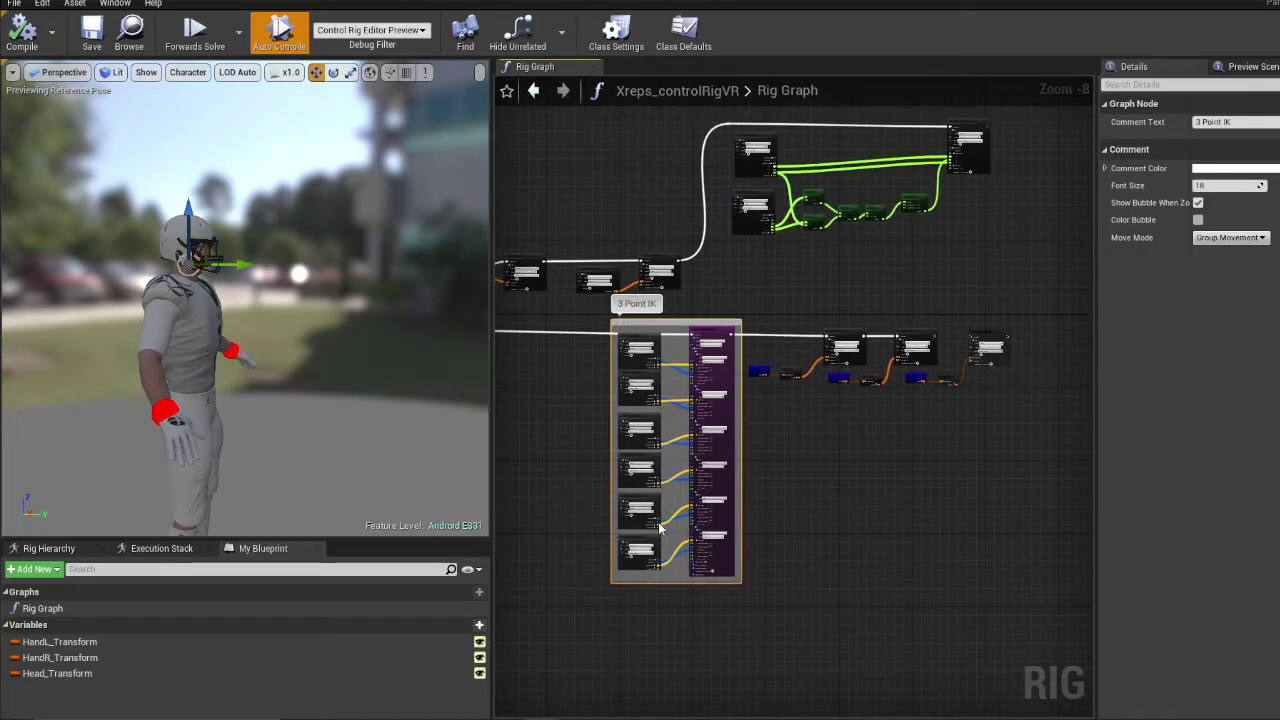
pyautogui.scroll(7, 658, 527)
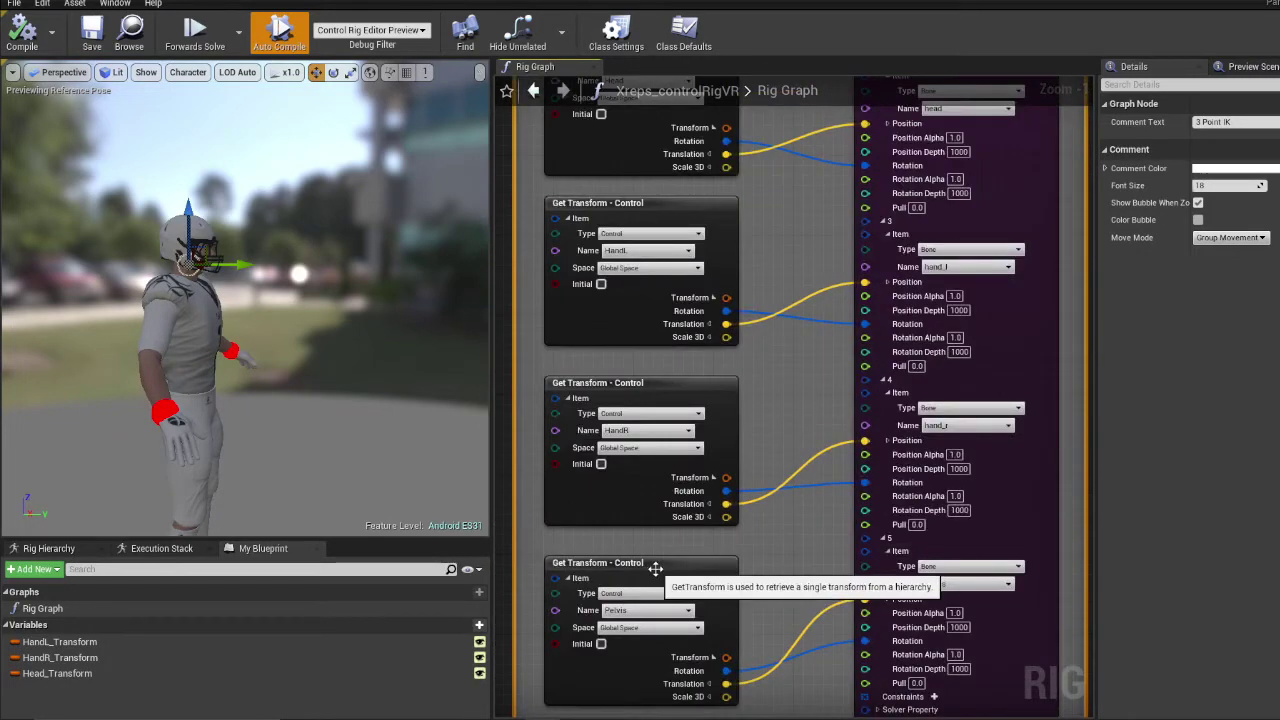
pyautogui.click(655, 568)
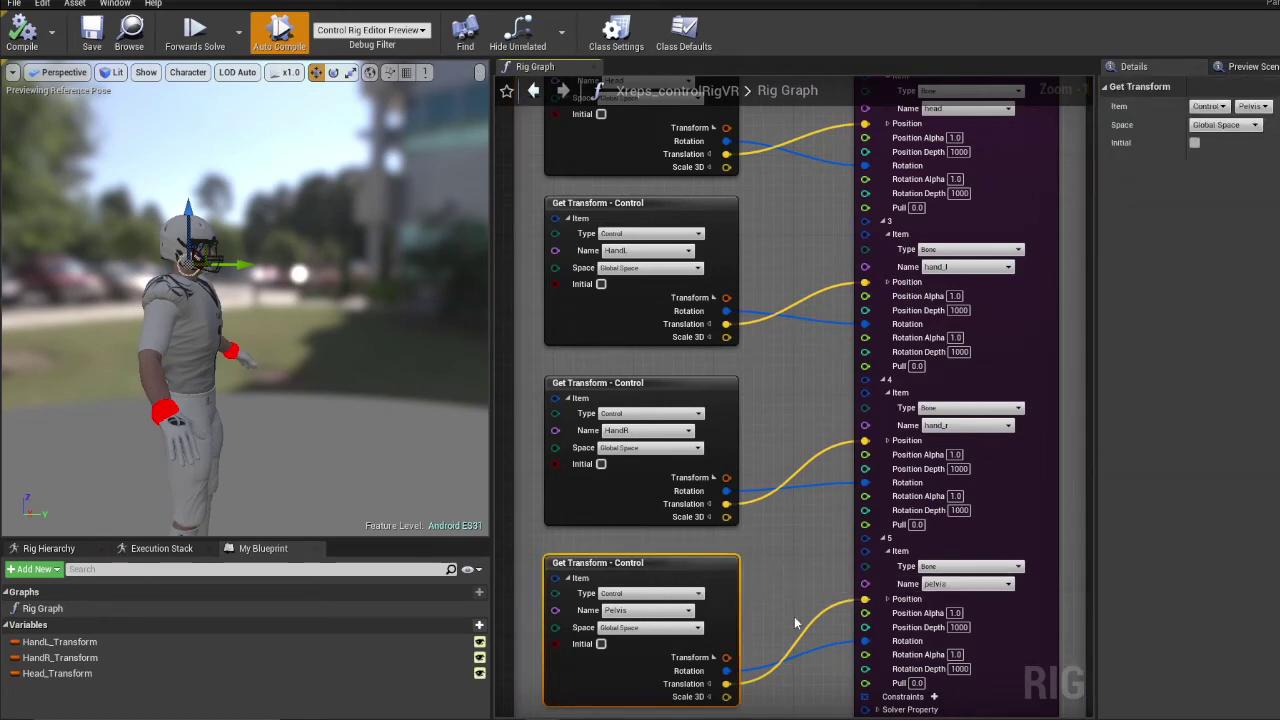
pyautogui.moveTo(791, 615); pyautogui.dragTo(758, 612, button='right')
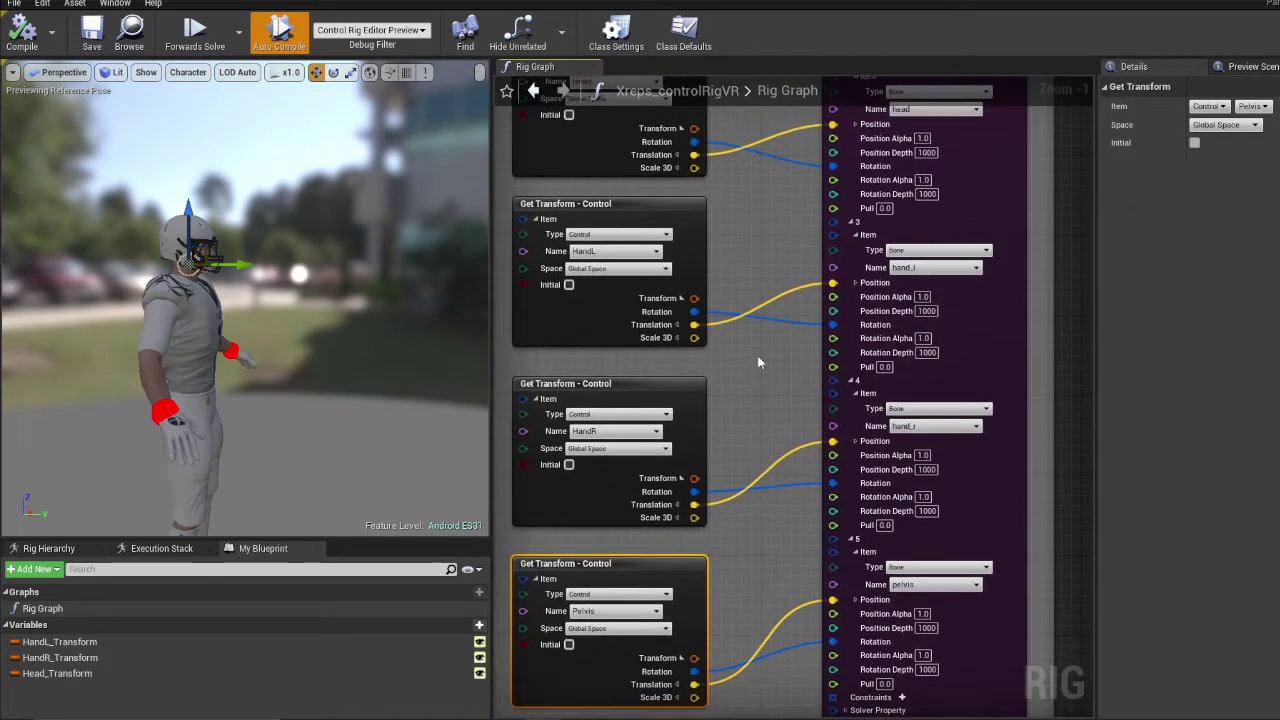
pyautogui.moveTo(760, 361); pyautogui.dragTo(754, 420, button='right')
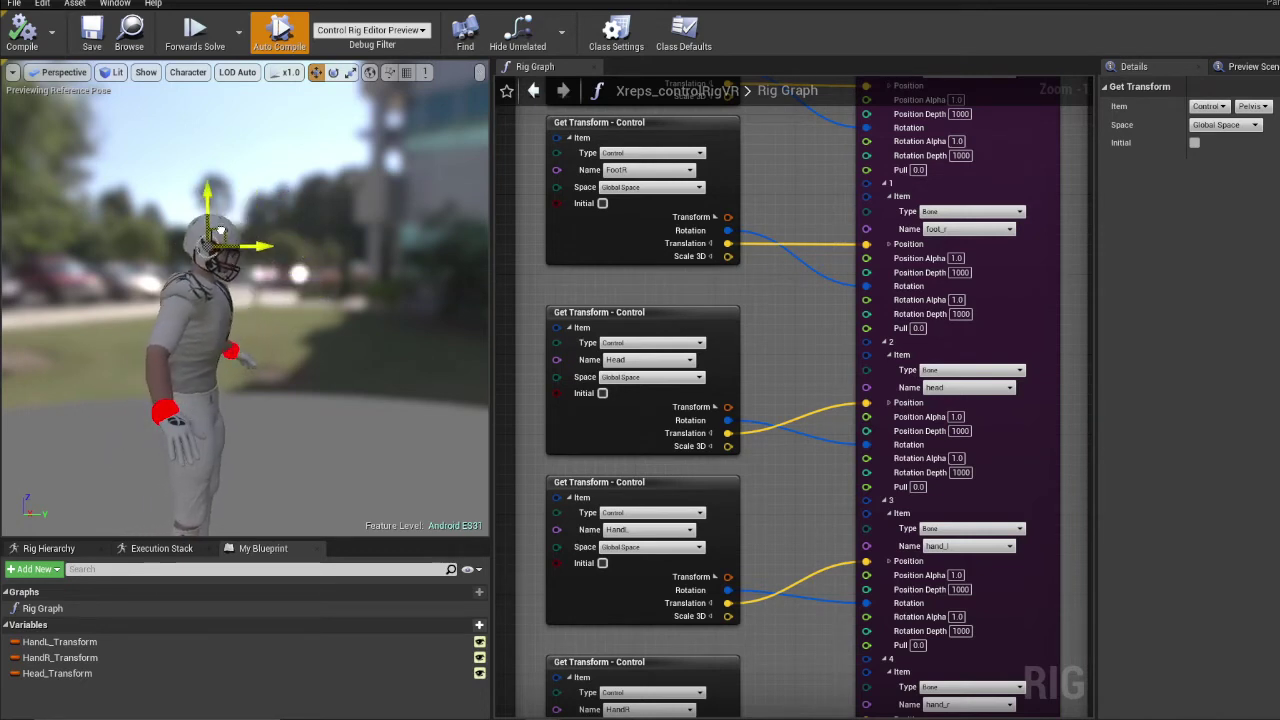
pyautogui.click(8, 35)
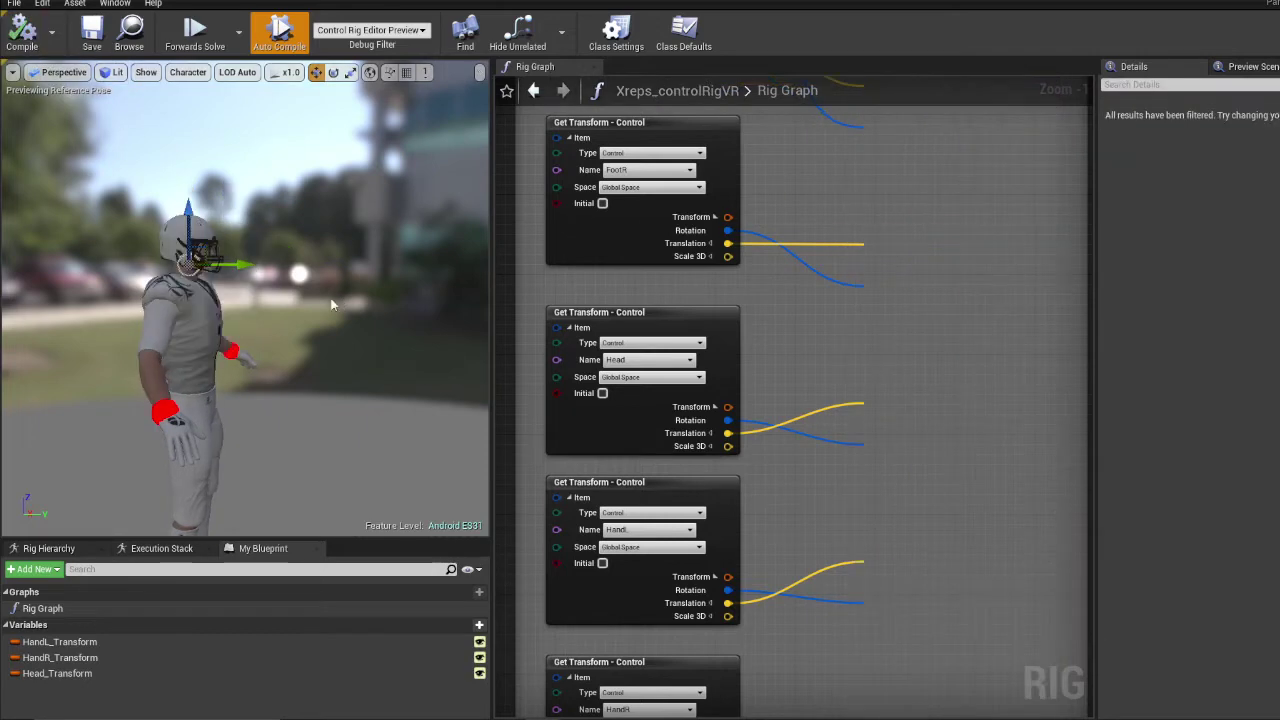
# - Try linking the HandR Set Transform node's execution output to the Head Set Transform node, and break that link again
pyautogui.scroll(-5, 828, 363)
pyautogui.moveTo(948, 366); pyautogui.dragTo(551, 400, button='right')
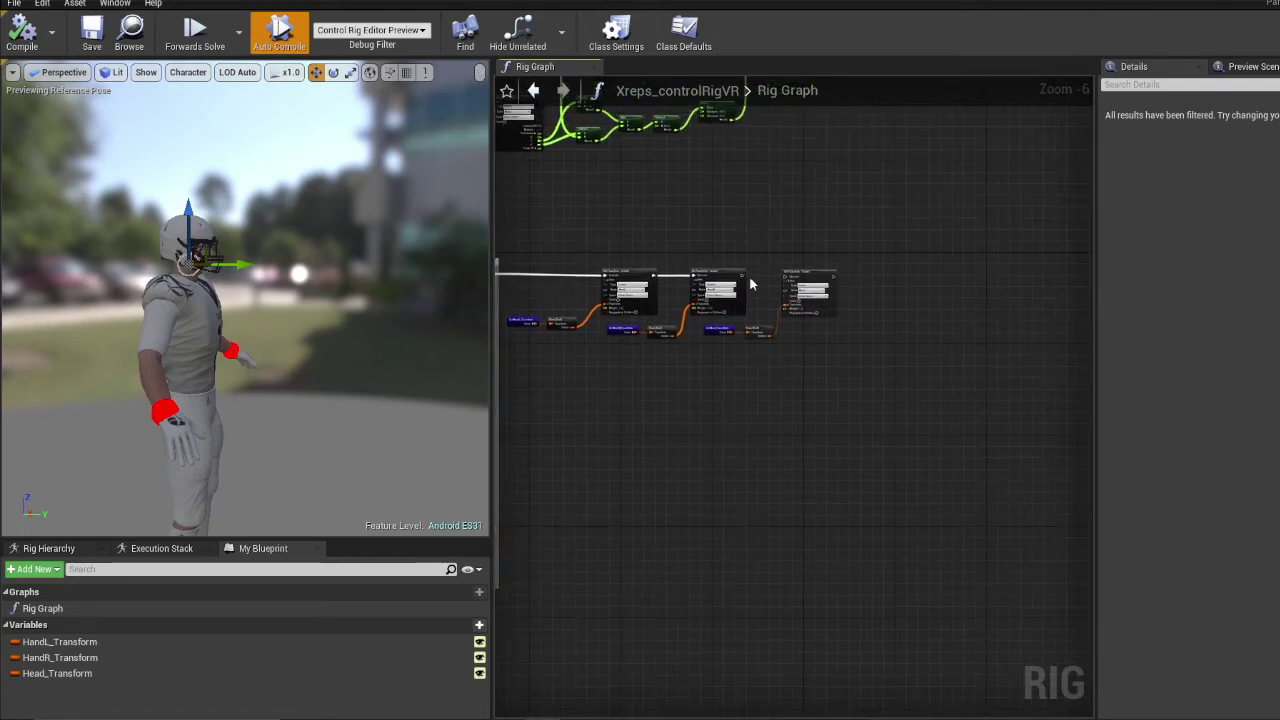
pyautogui.scroll(6, 751, 281)
pyautogui.moveTo(825, 308); pyautogui.dragTo(774, 295, button='right')
pyautogui.moveTo(645, 254); pyautogui.dragTo(819, 260)
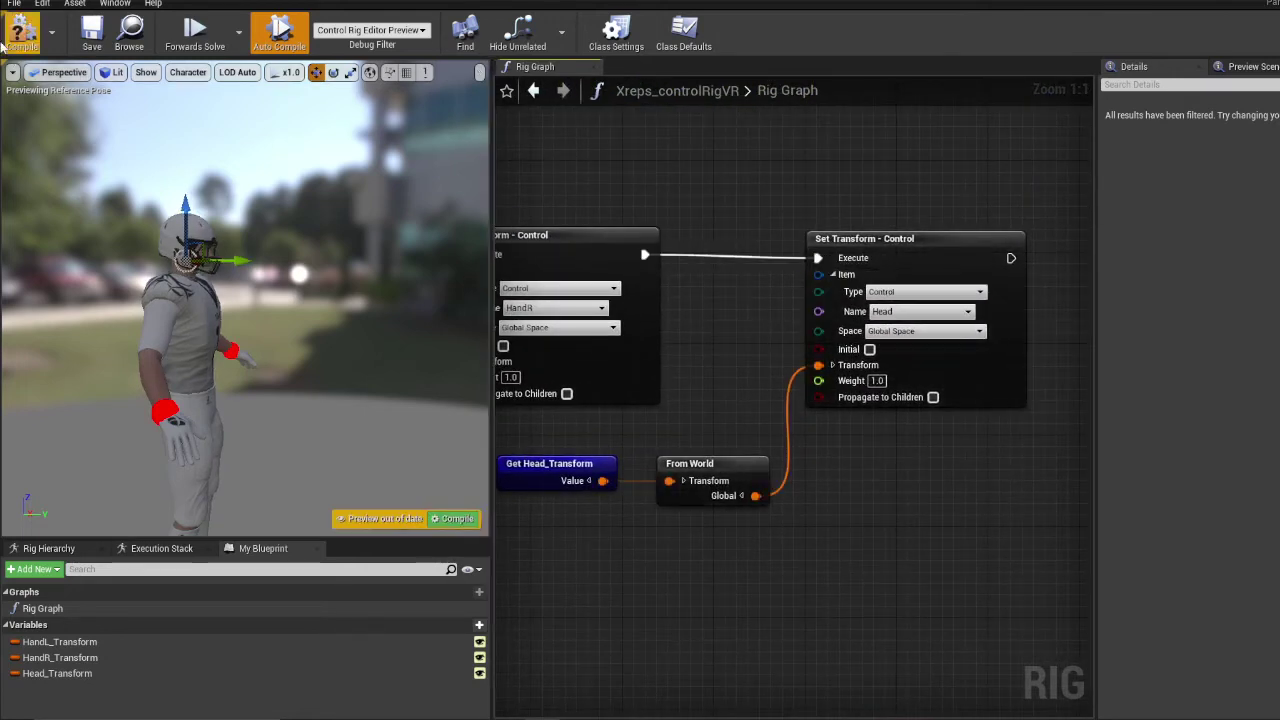
pyautogui.keyDown('alt'); pyautogui.click(754, 258); pyautogui.keyUp('alt')
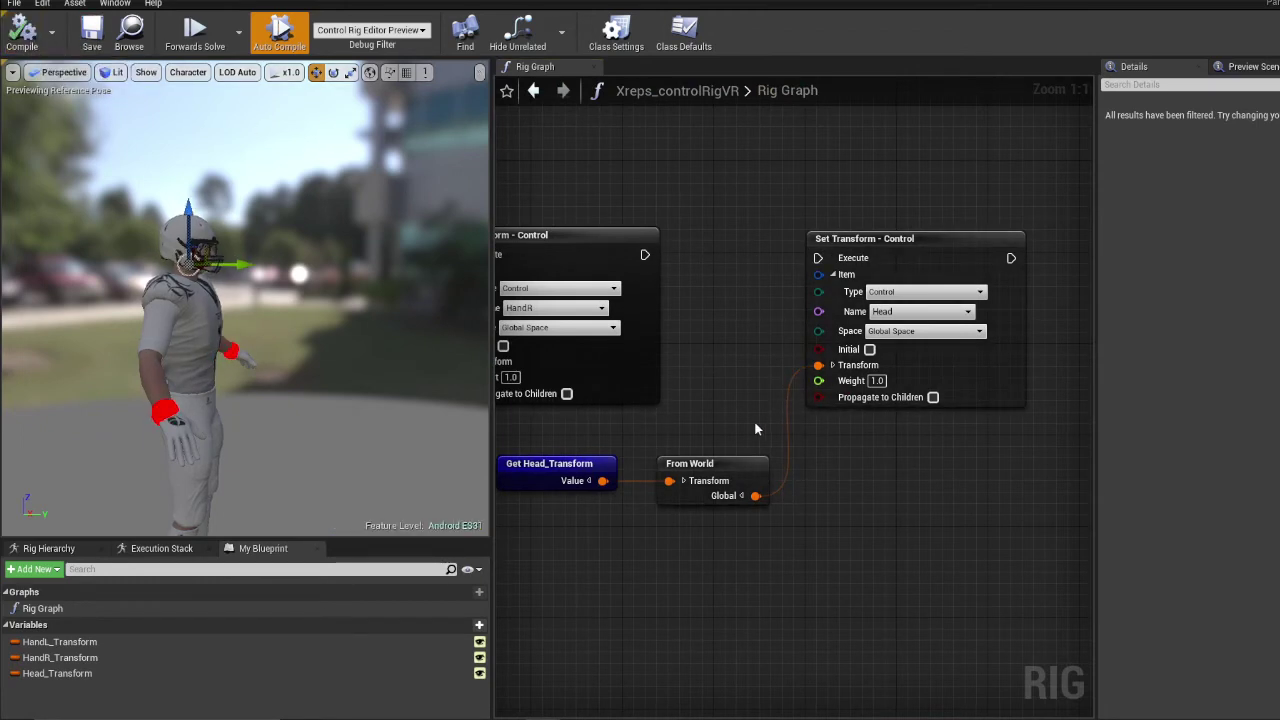
# - Inspect the Head_Transform variable's details alongside its node chain in the Rig Graph
pyautogui.scroll(-2, 718, 422)
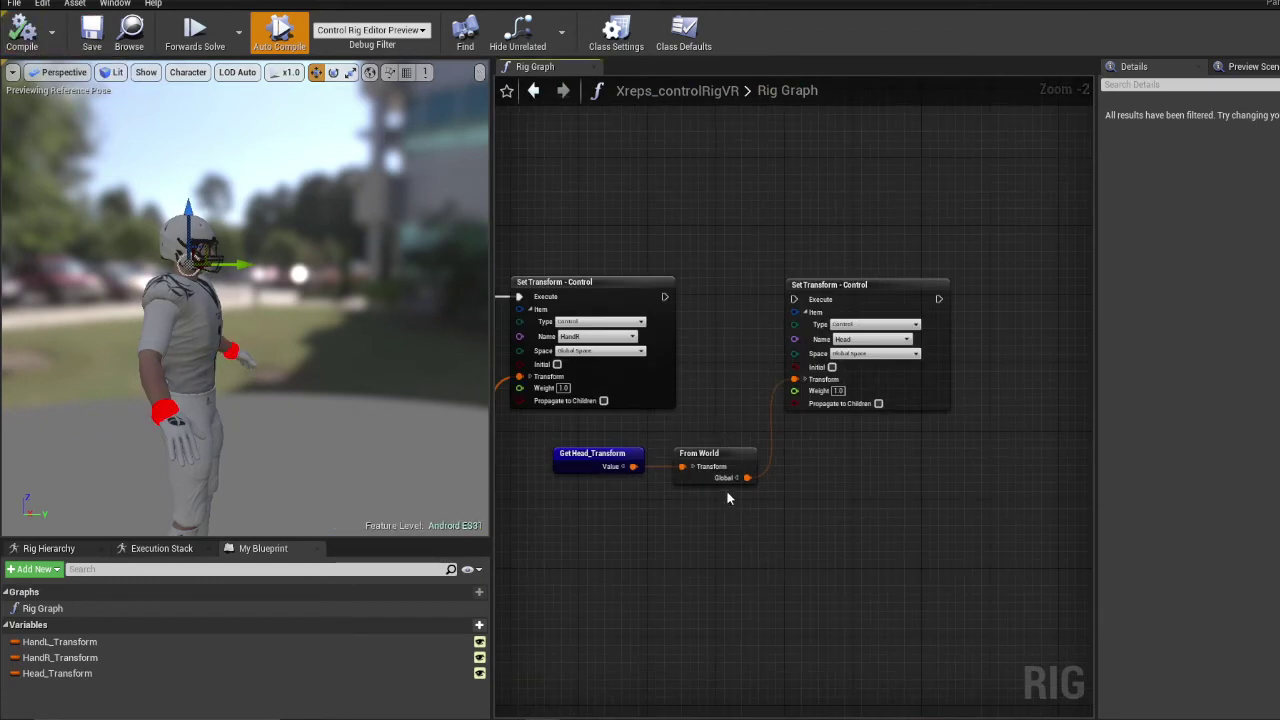
pyautogui.moveTo(728, 498); pyautogui.dragTo(852, 464, button='right')
pyautogui.click(88, 674)
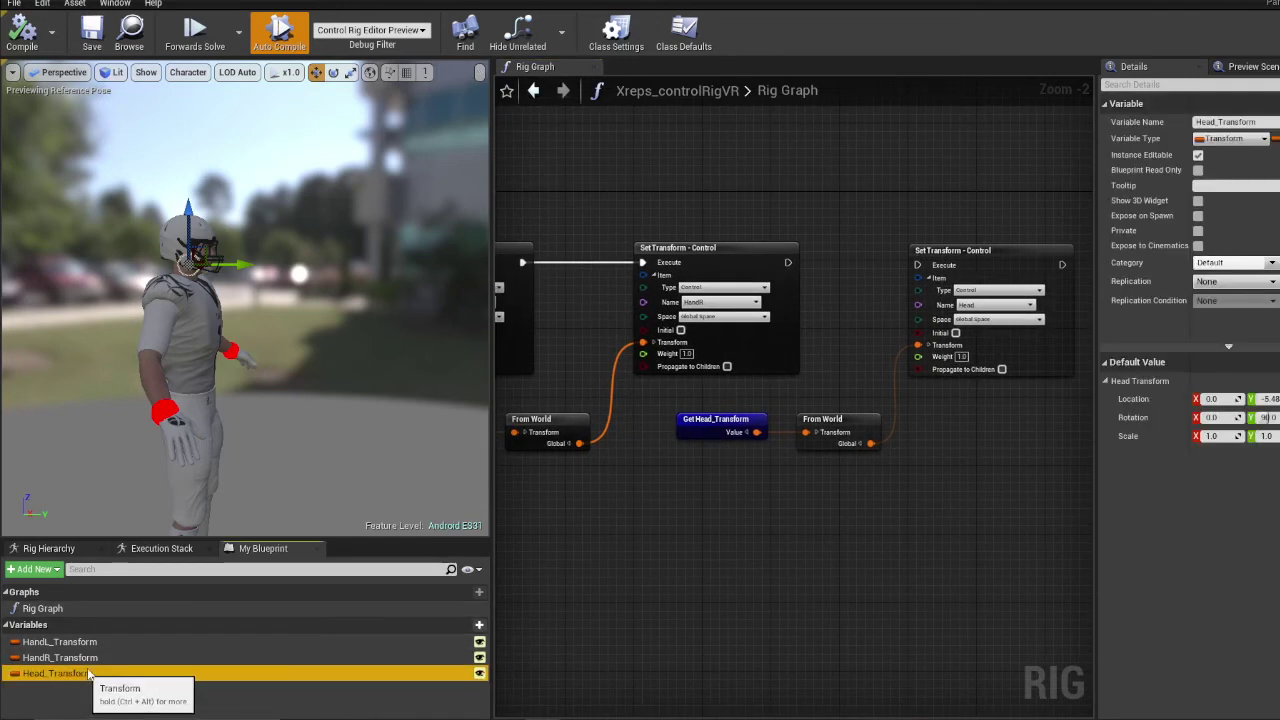